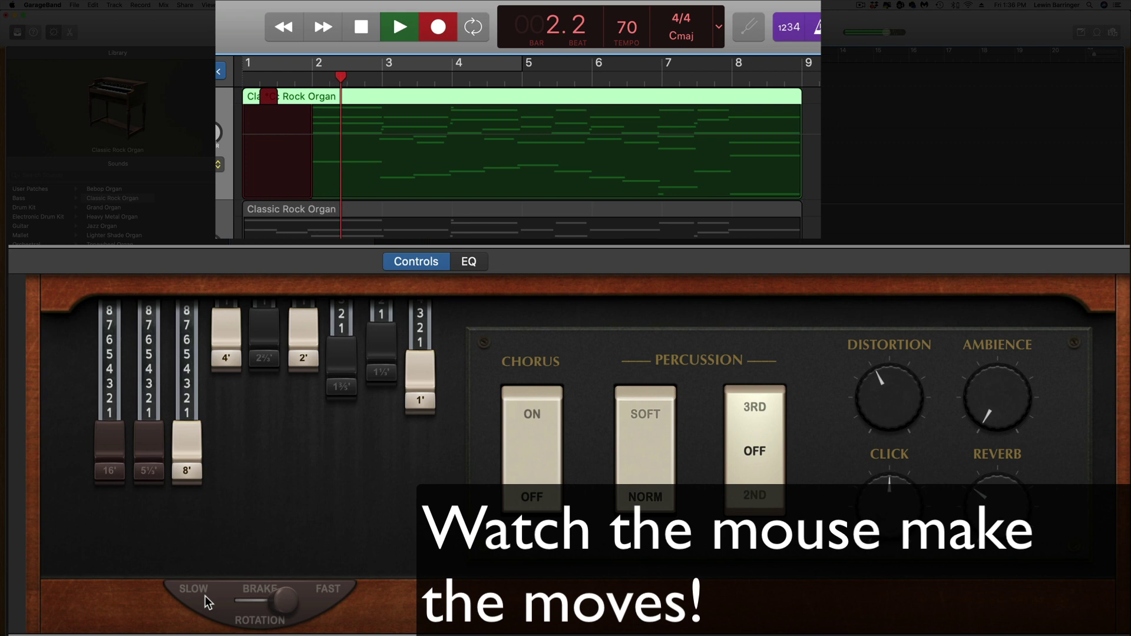
While recording, move the organ's 1⅗', 1⅓' and 1' drawbars and set the rotation to fast
drag(409, 394, 413, 443)
drag(384, 390, 344, 415)
click(321, 603)
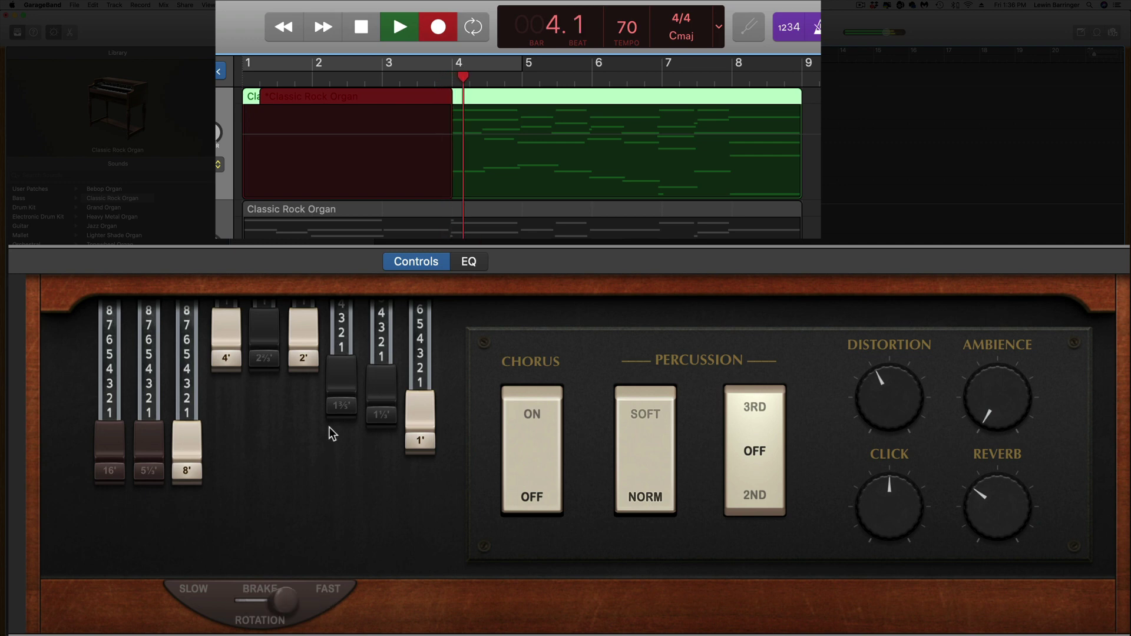
drag(432, 435, 343, 454)
Record slowing the rotation, pulling out the 4', 2⅔', 2' and 1' drawbars, and switching the rotation to fast and back to slow
click(209, 600)
drag(226, 359, 222, 470)
drag(268, 373, 266, 459)
drag(306, 394, 306, 447)
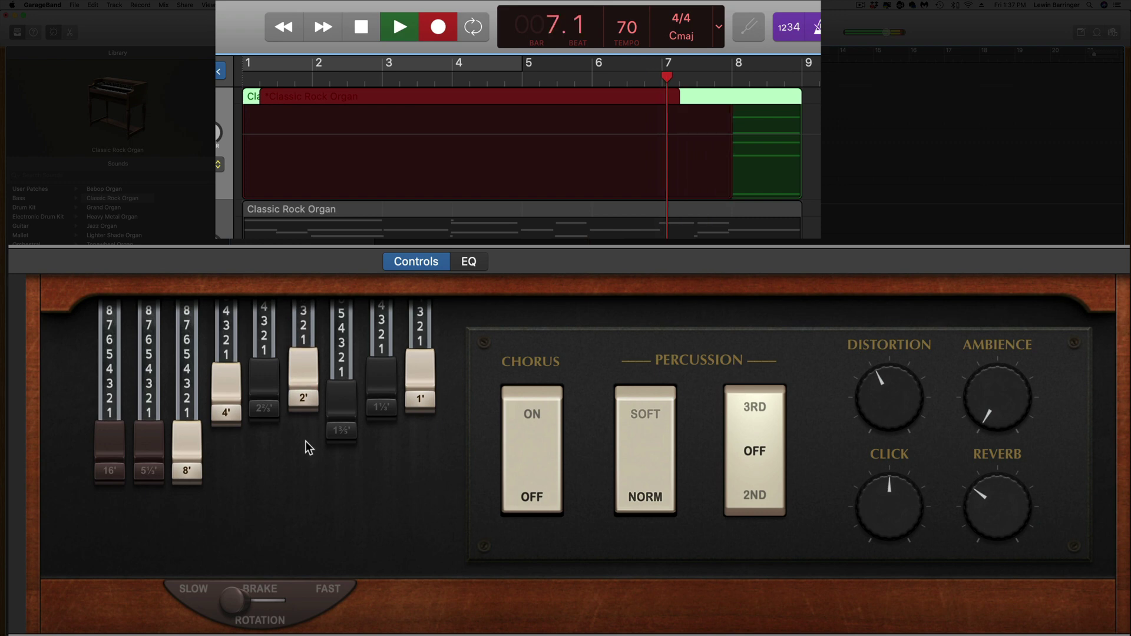
drag(420, 377, 419, 427)
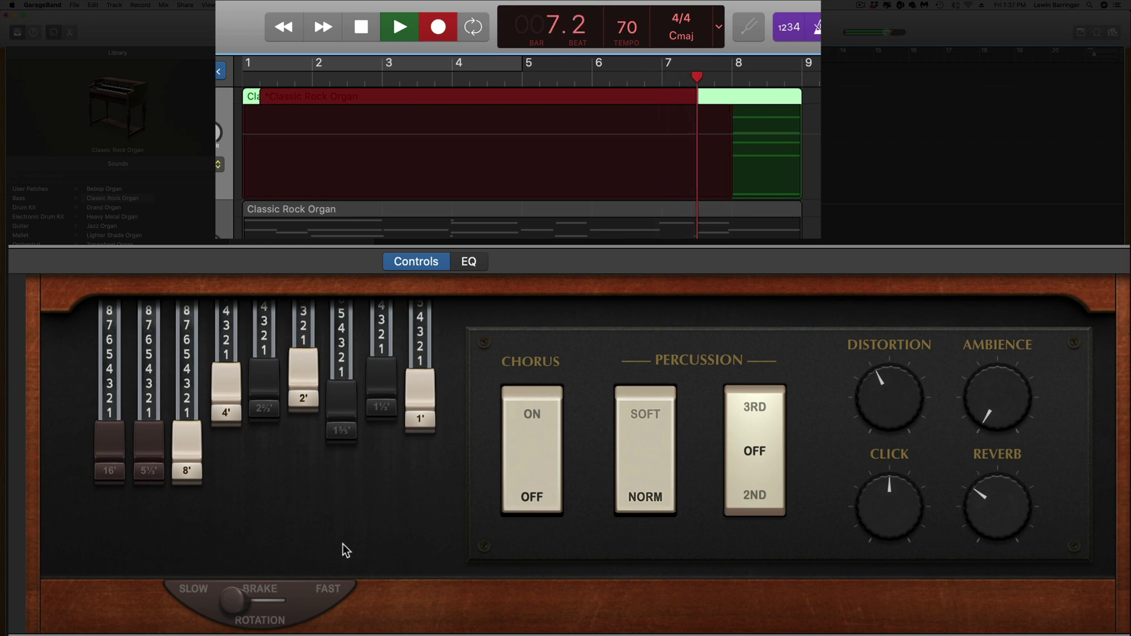
click(316, 601)
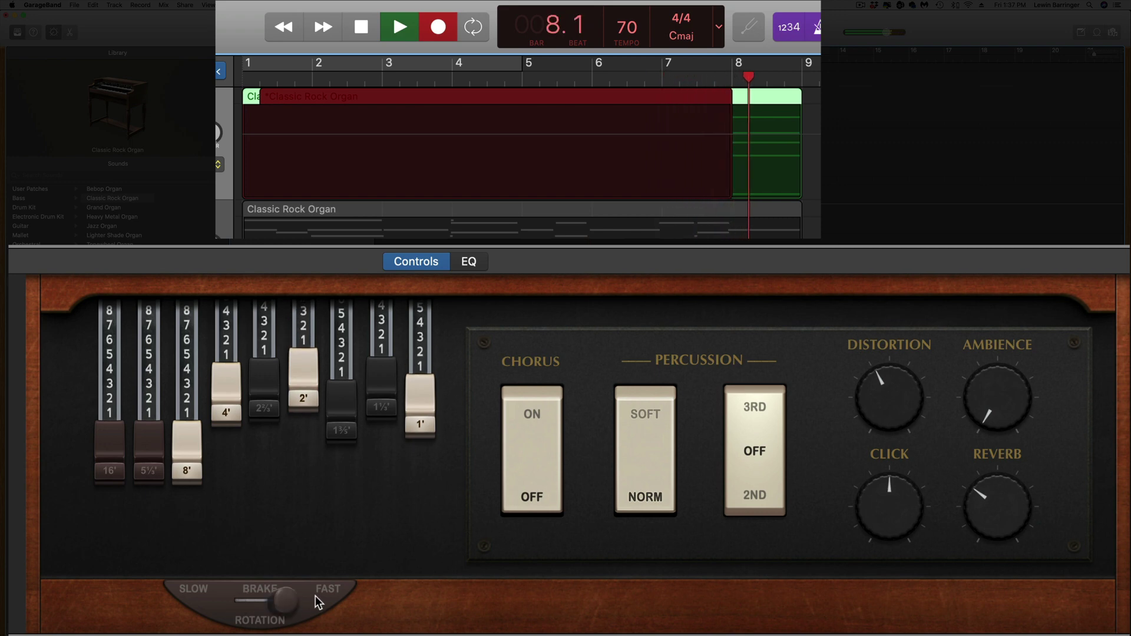
click(211, 604)
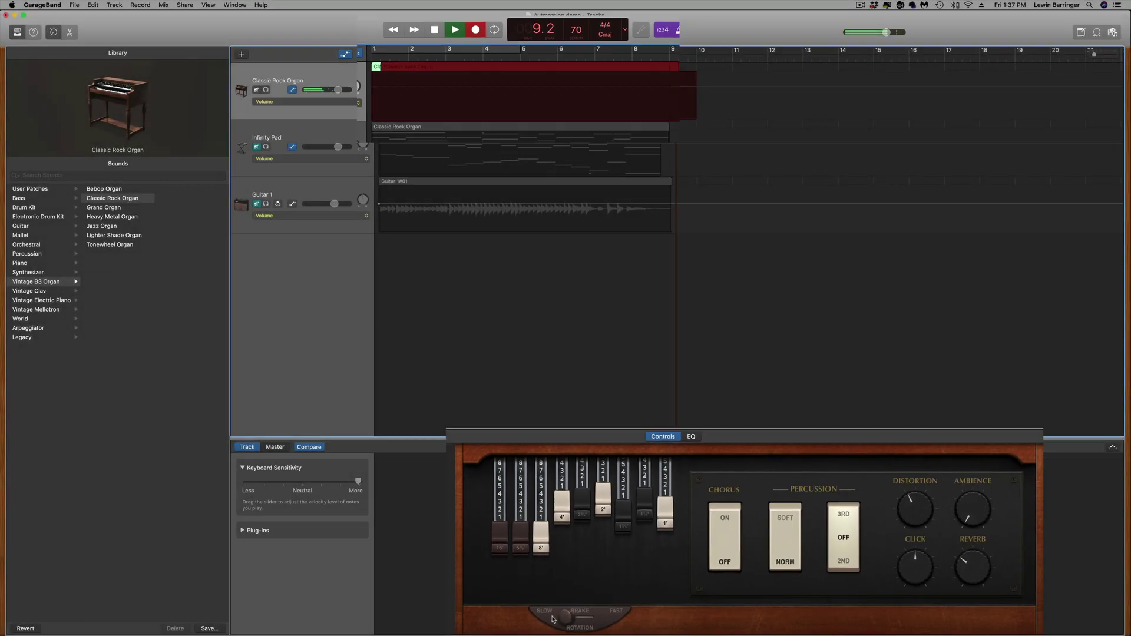
Return to the start of the project and play back the recorded organ control movements
key(Return)
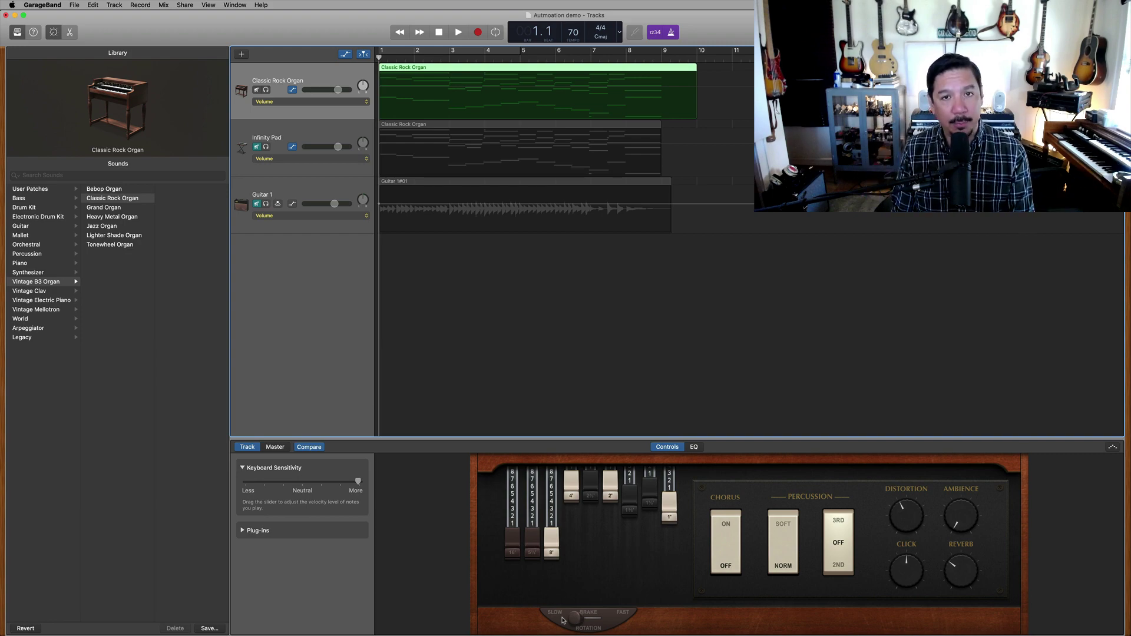
key(space)
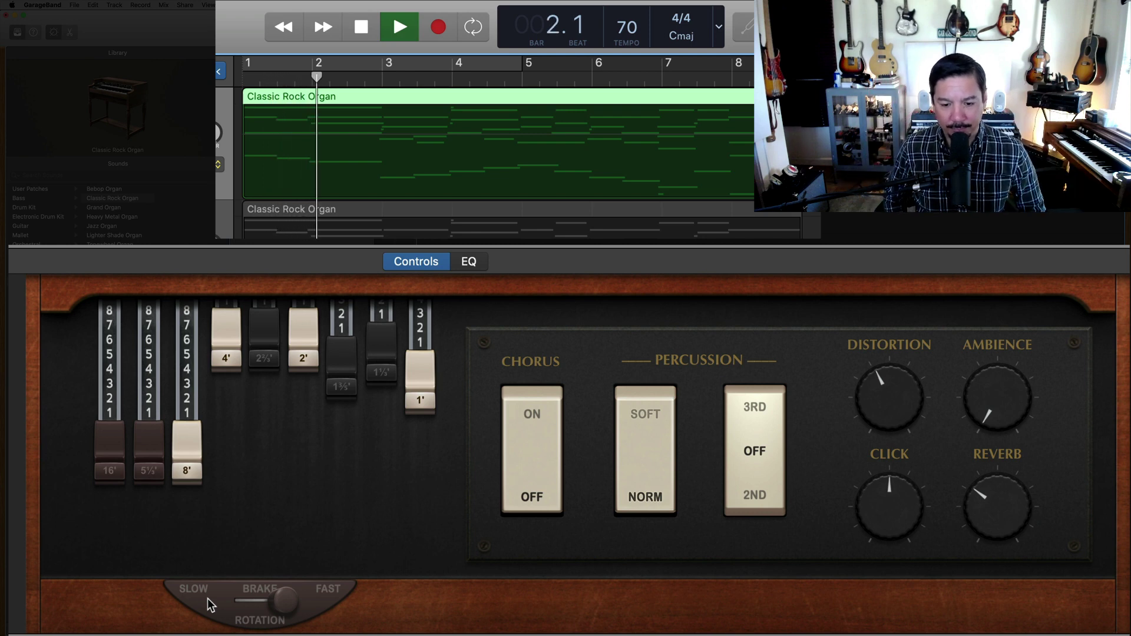
click(209, 600)
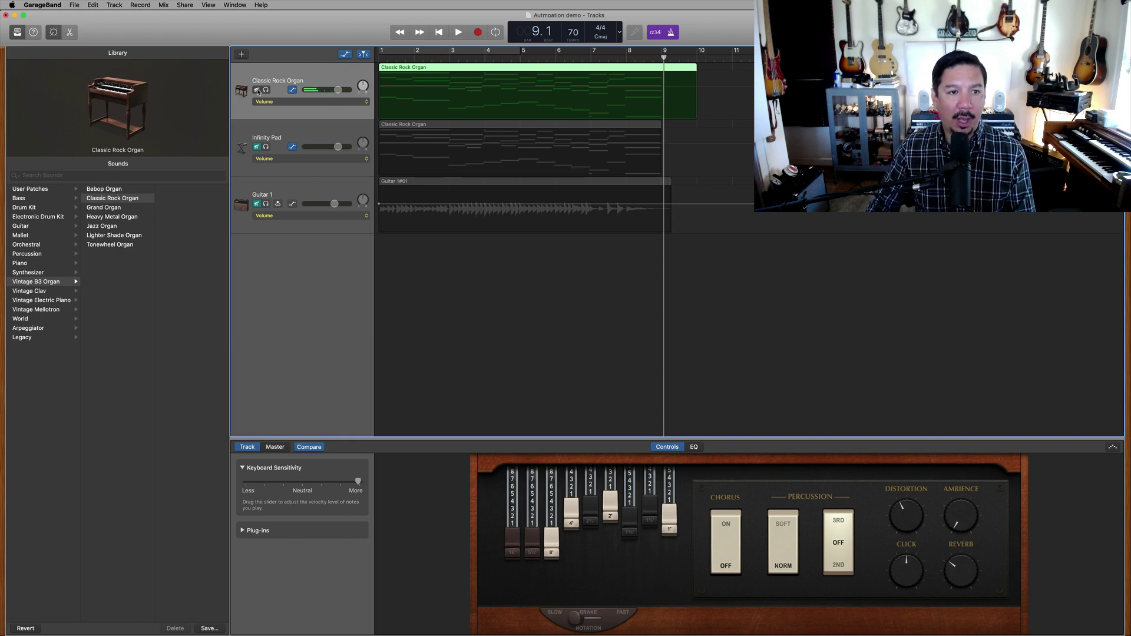
Select the Infinity Pad track, mute Classic Rock Organ, unmute Infinity Pad, and return the playhead to the start
click(257, 90)
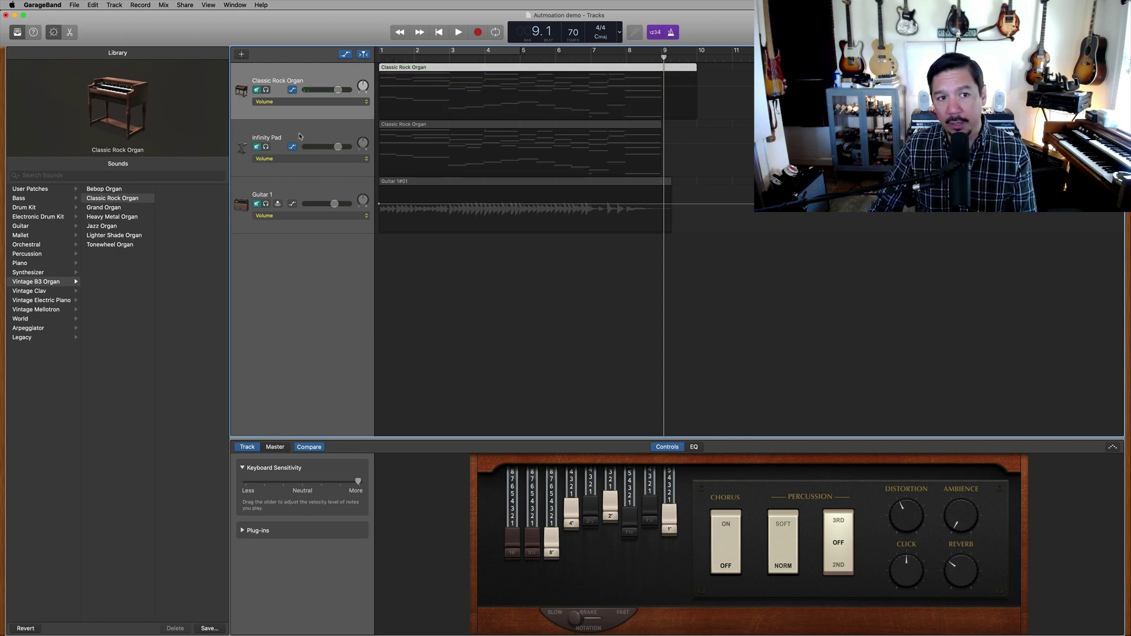
click(299, 136)
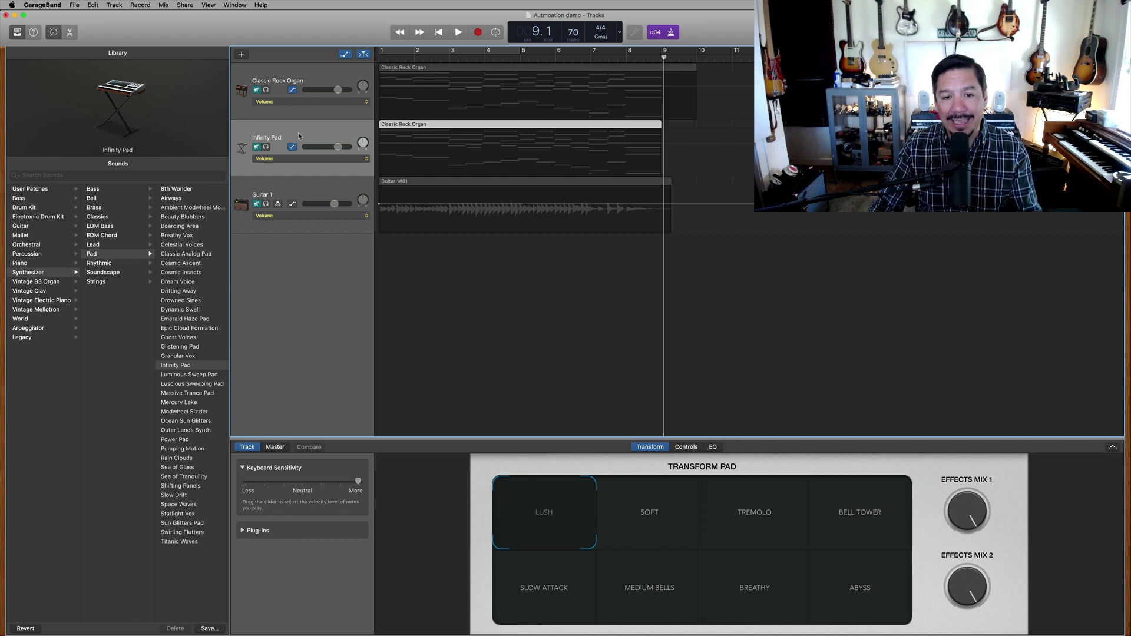
click(257, 90)
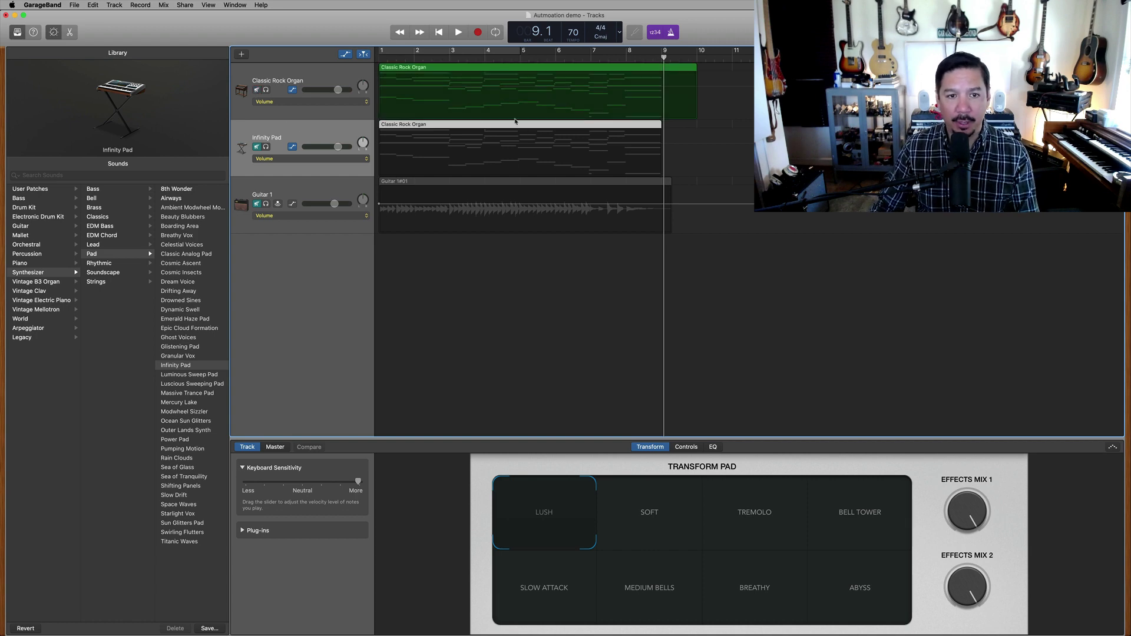
key(Return)
key(space)
click(257, 90)
click(256, 148)
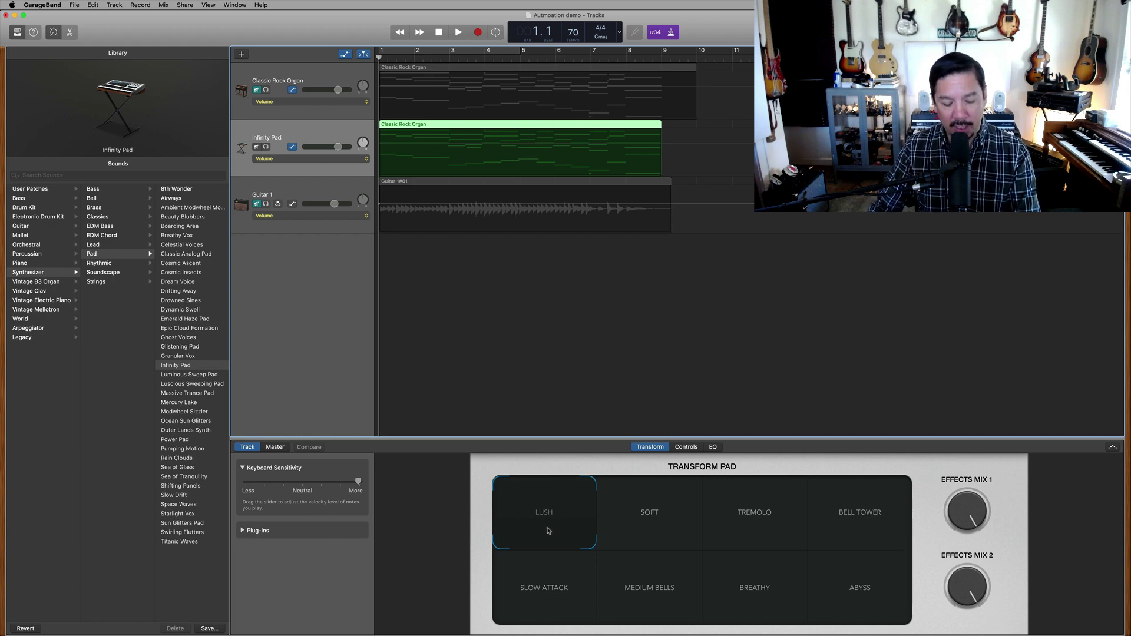
Record a sweep across the Infinity Pad's Transform Pad from Lush to Abyss, stopping in bar 8
key(r)
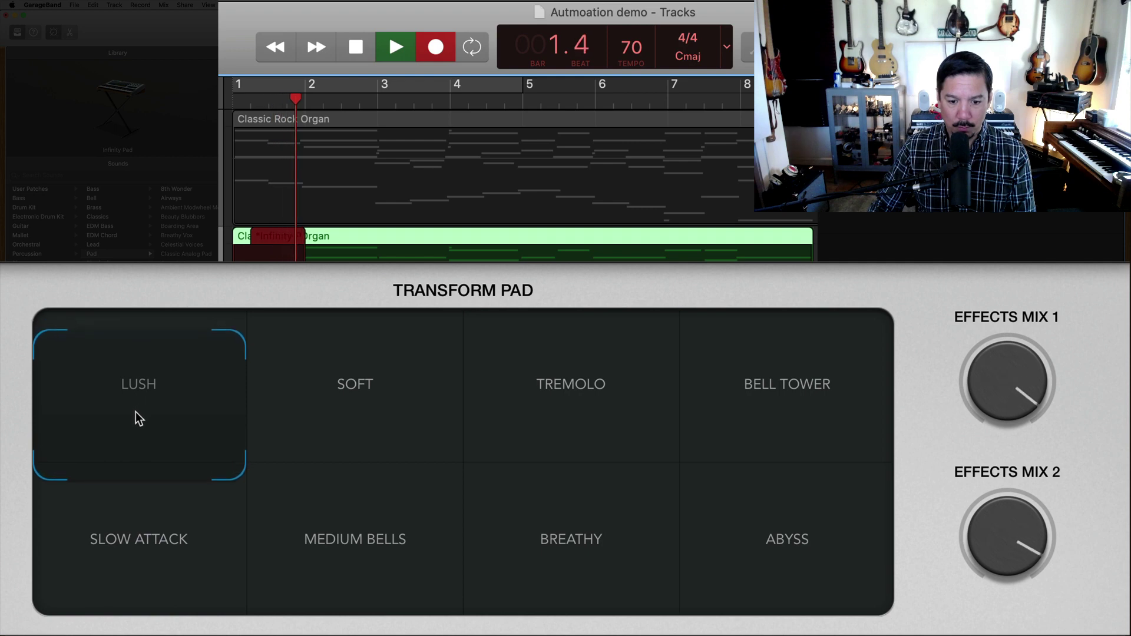
drag(136, 411, 806, 574)
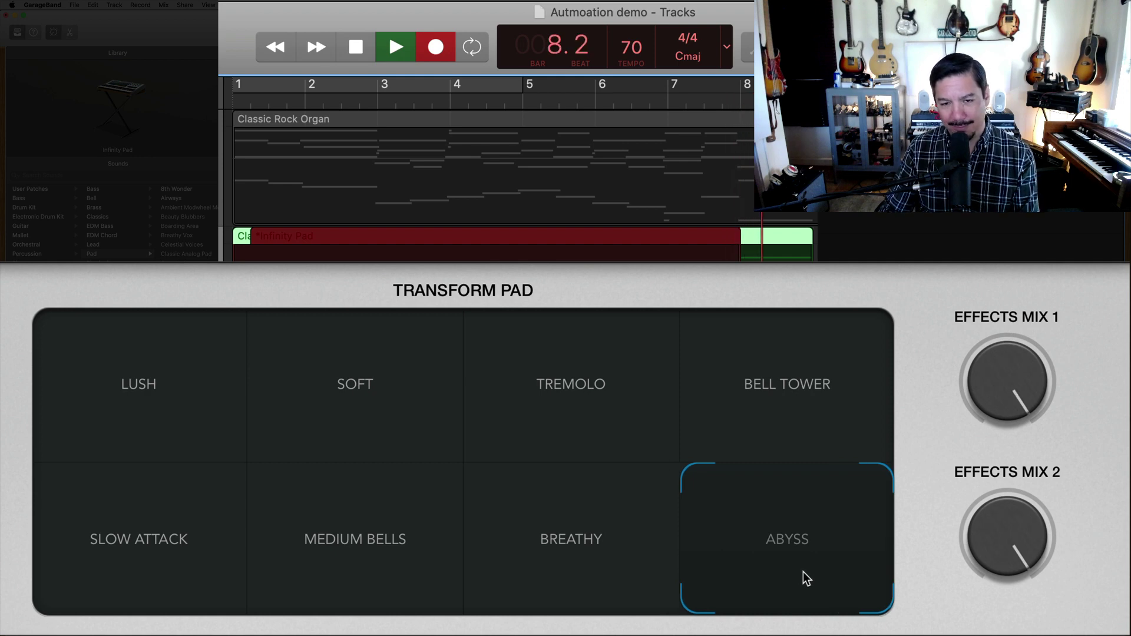
key(space)
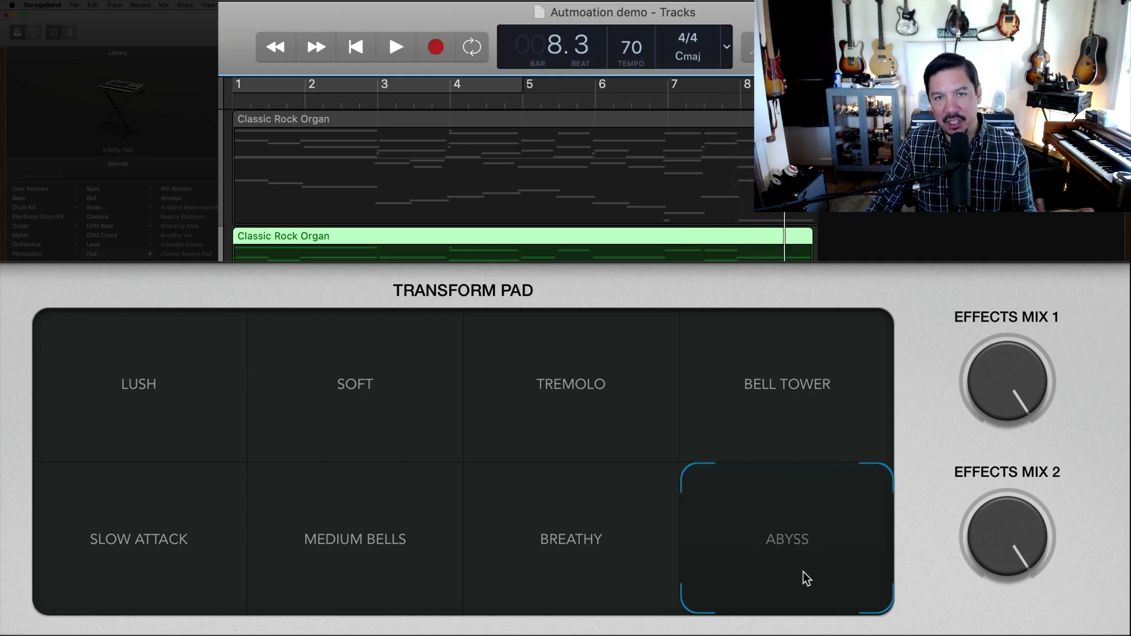
Play the project from the beginning to review the recorded Transform Pad movement
click(340, 96)
key(Return)
key(space)
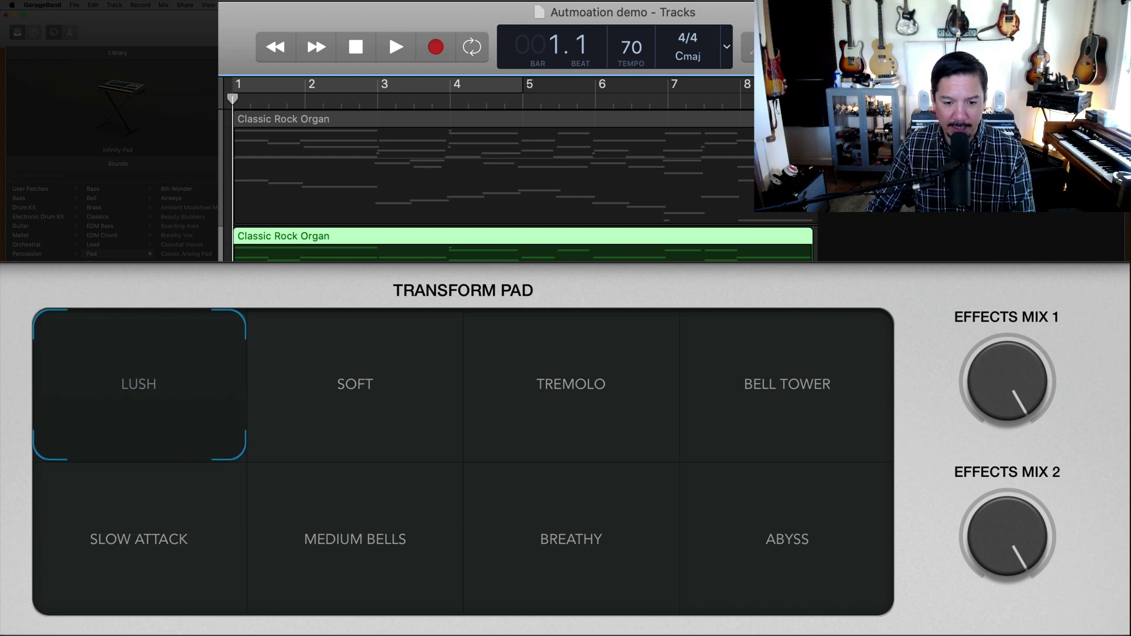
key(space)
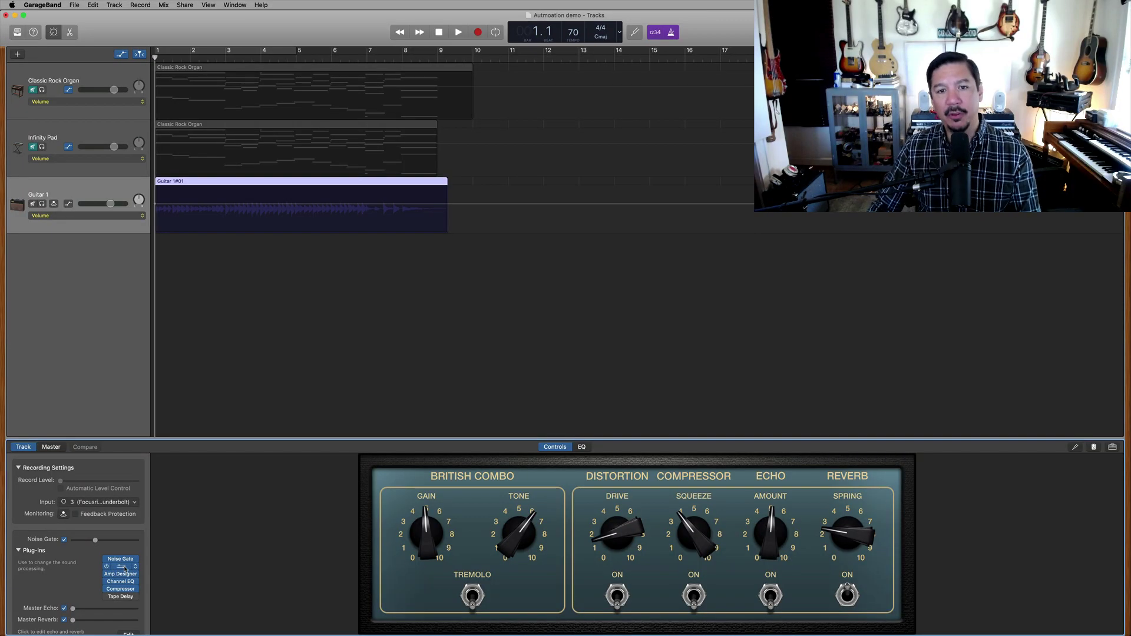
Inspect Guitar 1's Pedalboard plug-in and choose the Slot 1 Hi-Drive Pedal State as the track's automation parameter
click(124, 567)
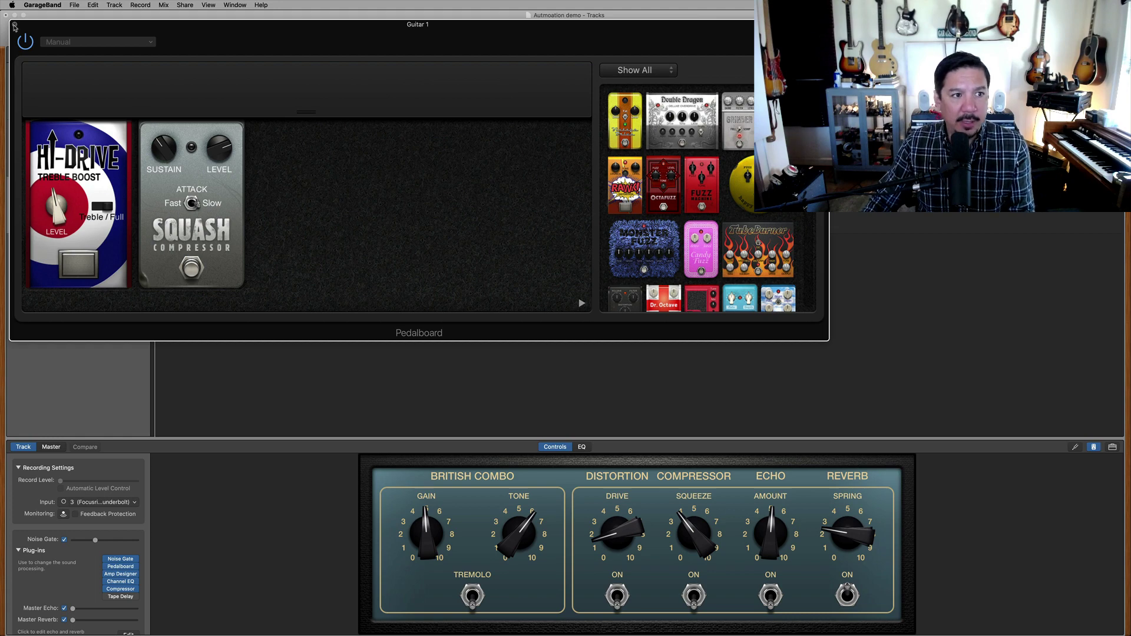
click(14, 26)
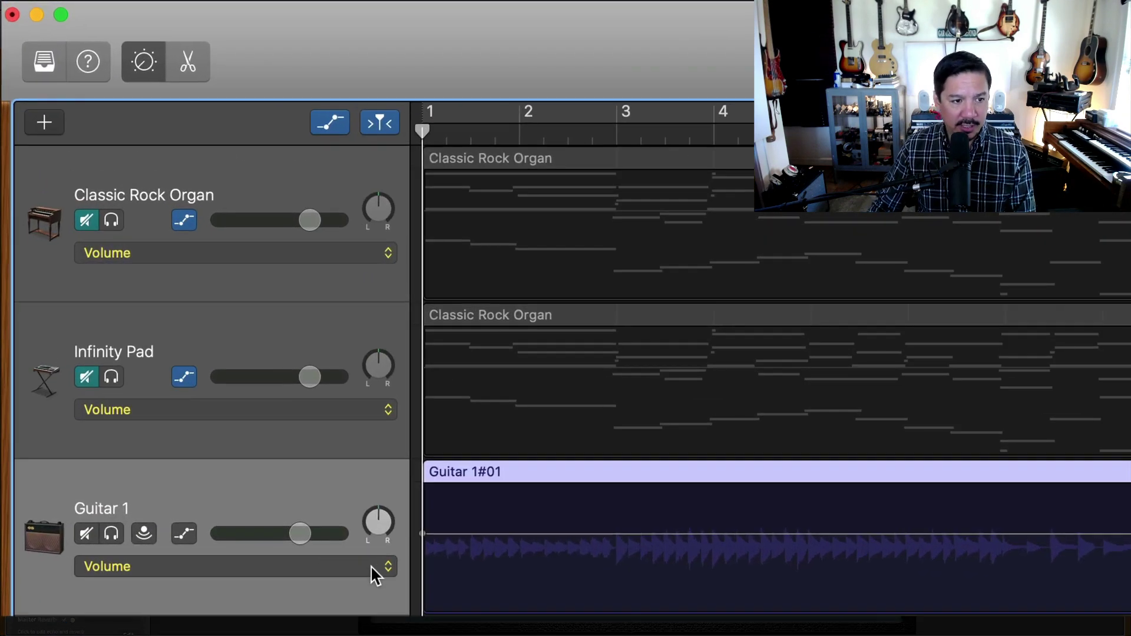
click(137, 216)
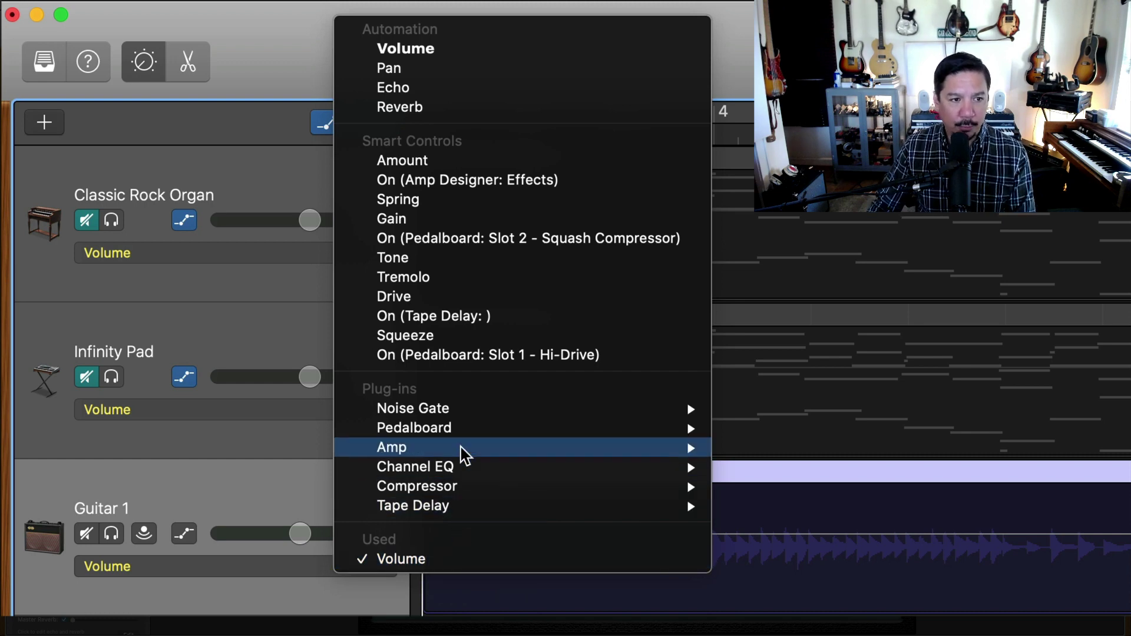
mouse_move(464, 437)
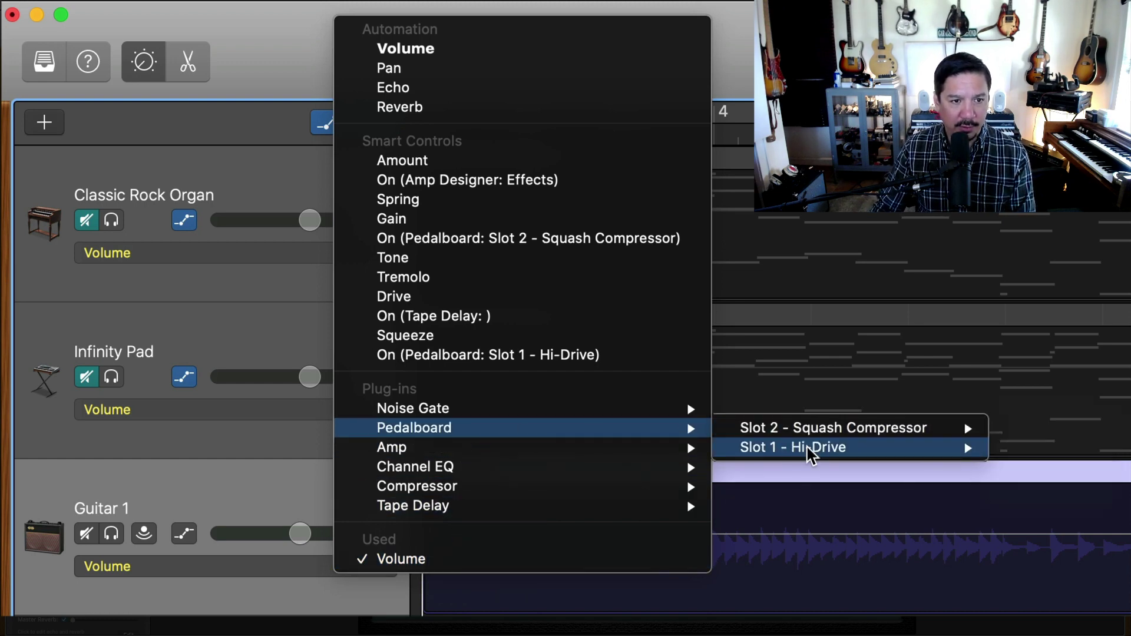
mouse_move(807, 454)
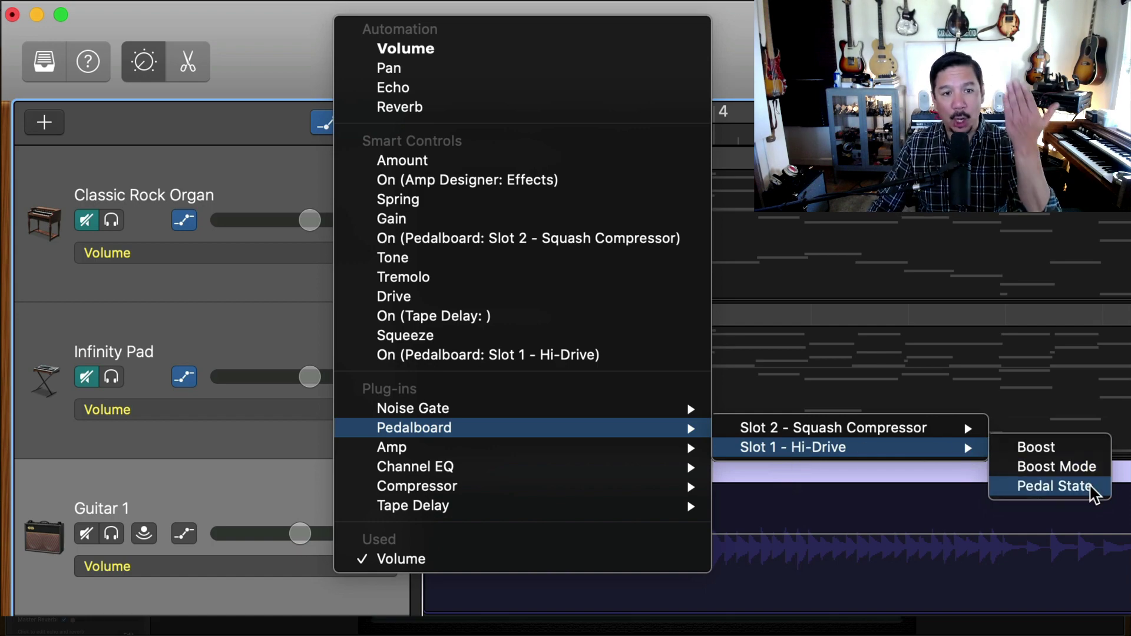
click(1090, 488)
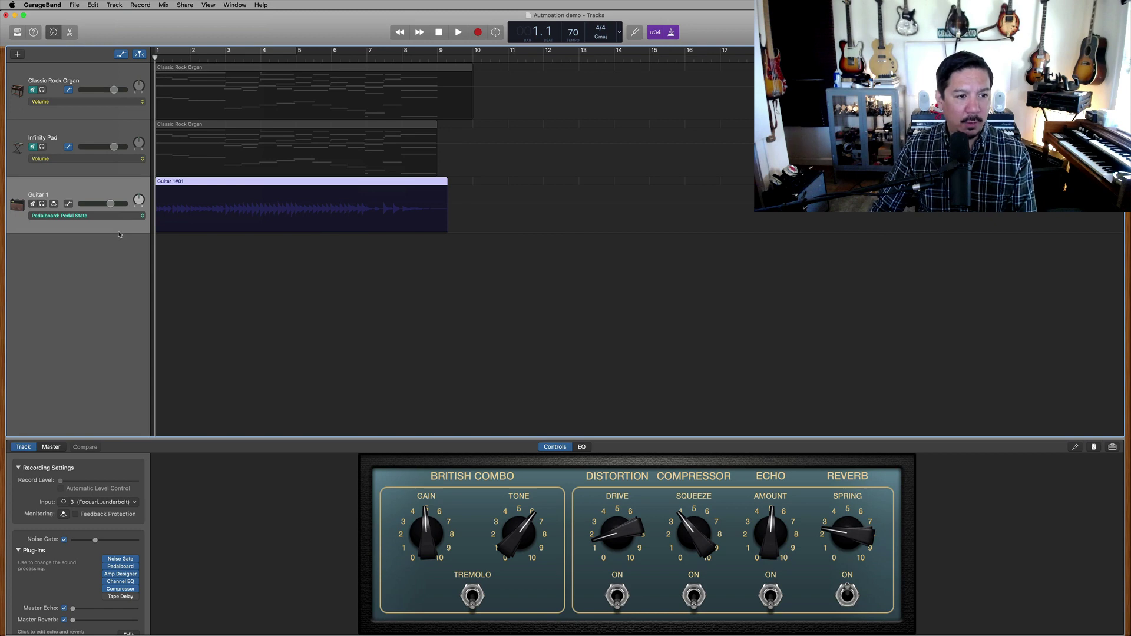
Listen to the guitar's opening, enable automation on Guitar 1, and turn the Hi-Drive pedal on from just before bar 2
key(space)
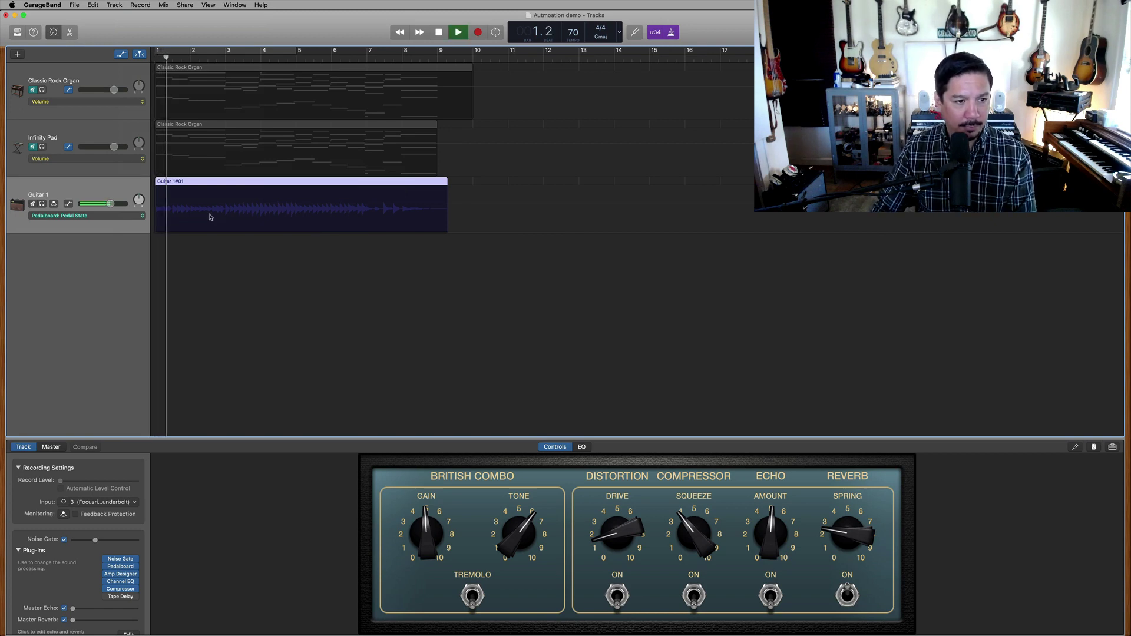
key(space)
key(space)
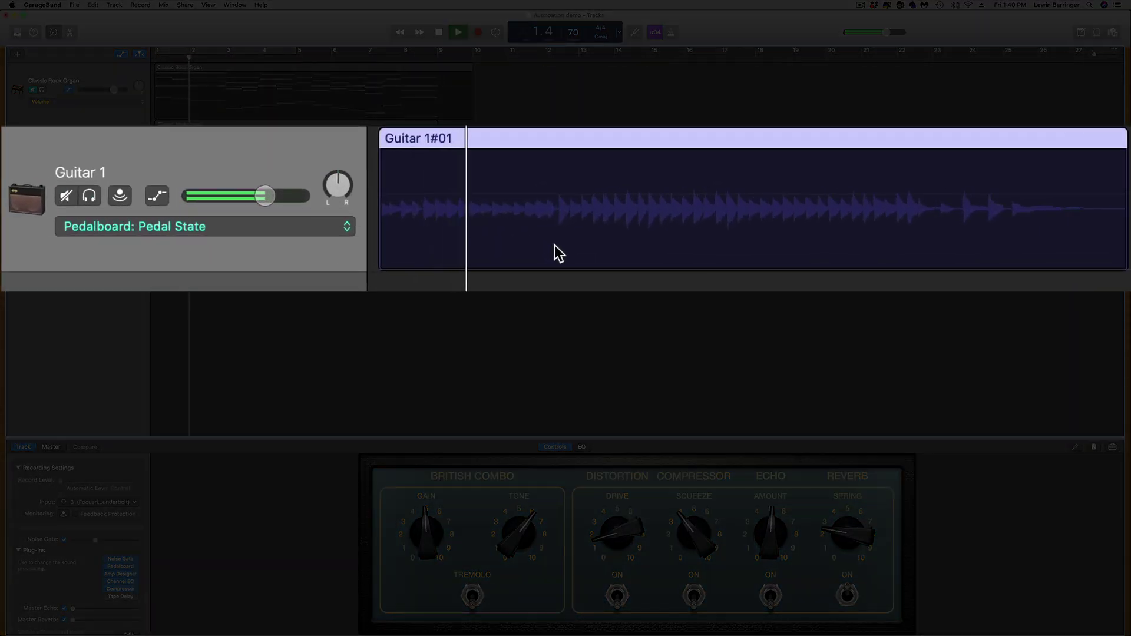
key(a)
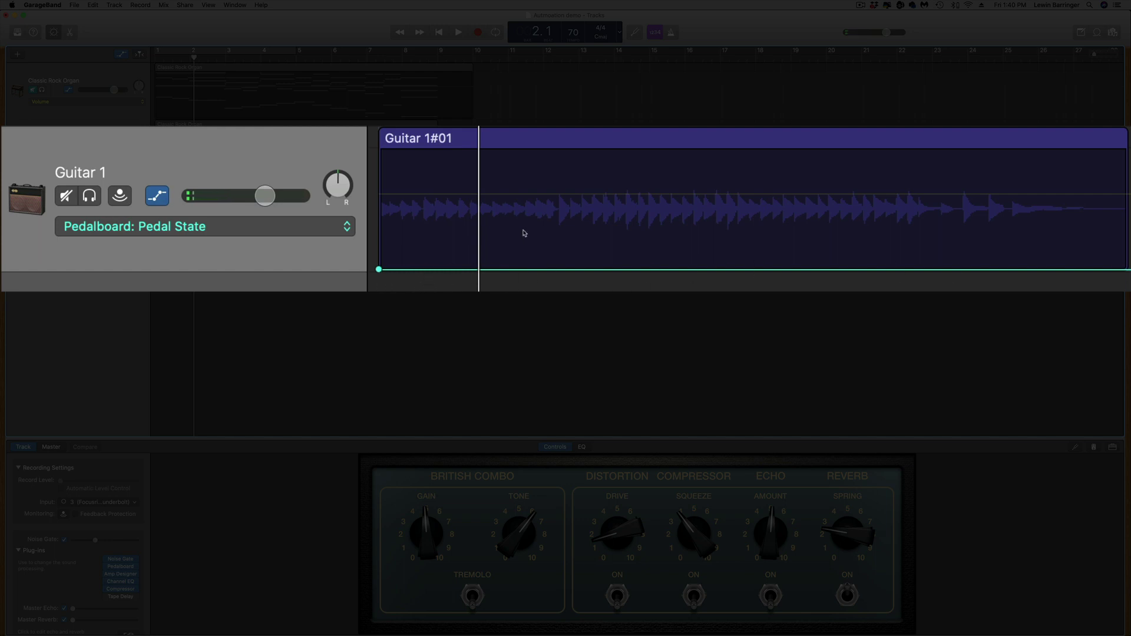
click(462, 270)
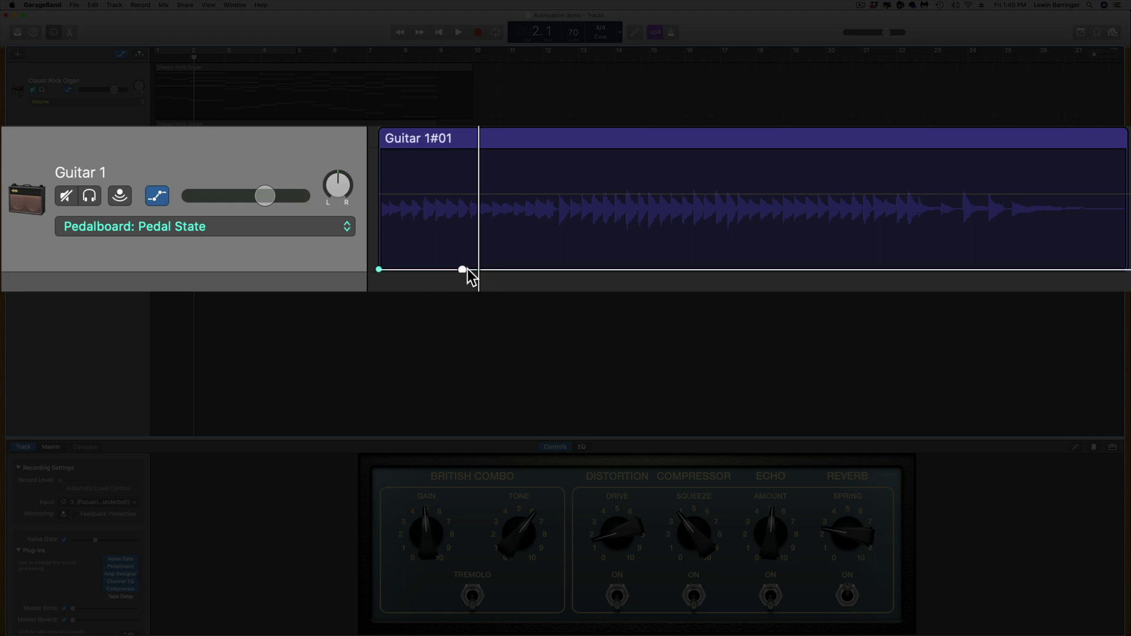
drag(505, 271, 497, 169)
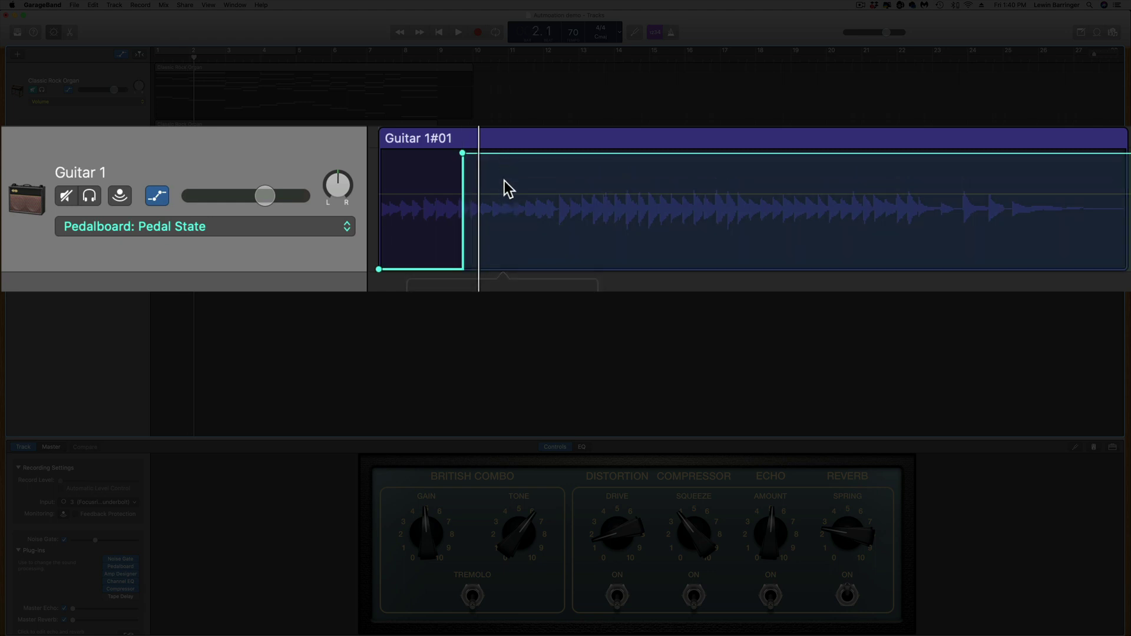
Automate the Hi-Drive pedal off from about the middle of bar 2 and play the passage from beat 1.4
click(181, 55)
click(528, 153)
drag(560, 156, 559, 269)
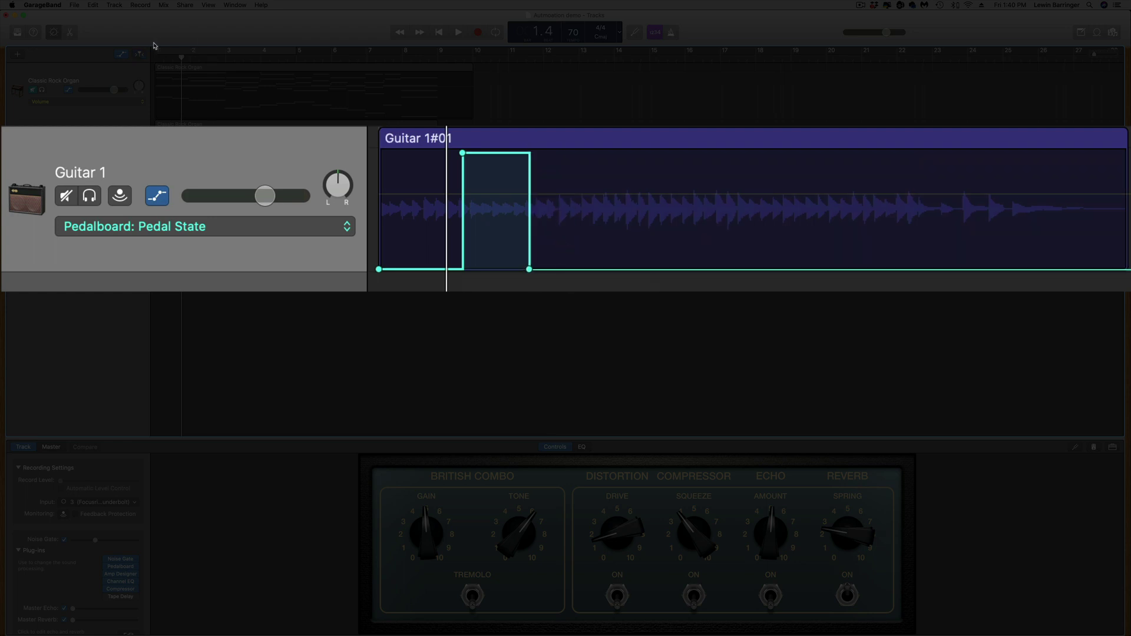
key(space)
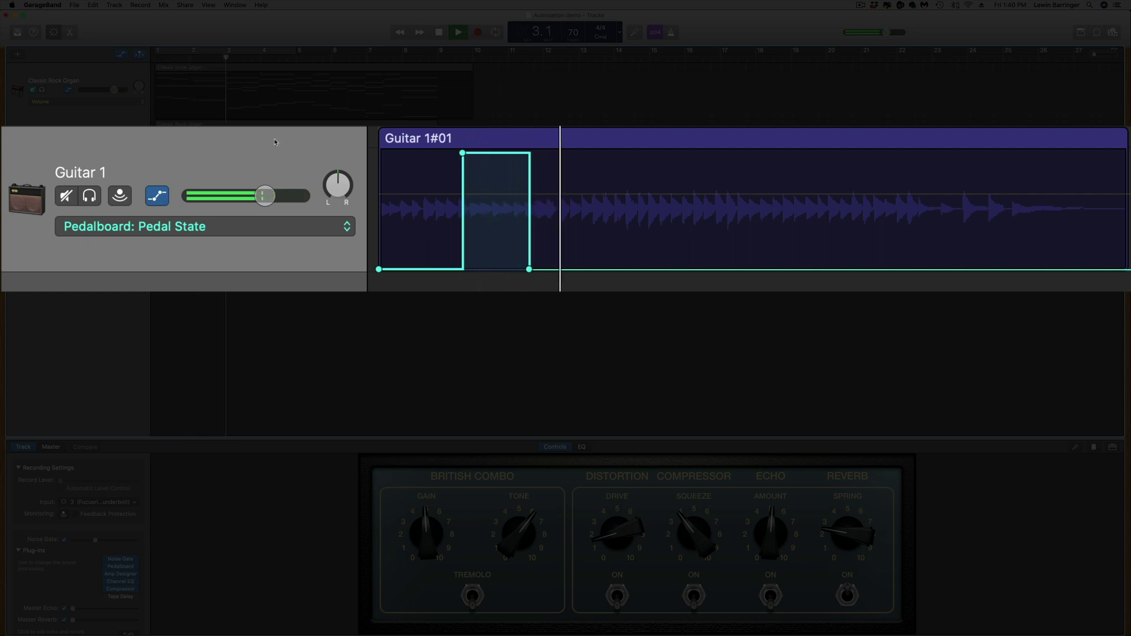
key(space)
Turn the Hi-Drive pedal back on from late in bar 3 and add another automation point late in bar 4
click(627, 270)
drag(649, 268, 844, 130)
click(717, 153)
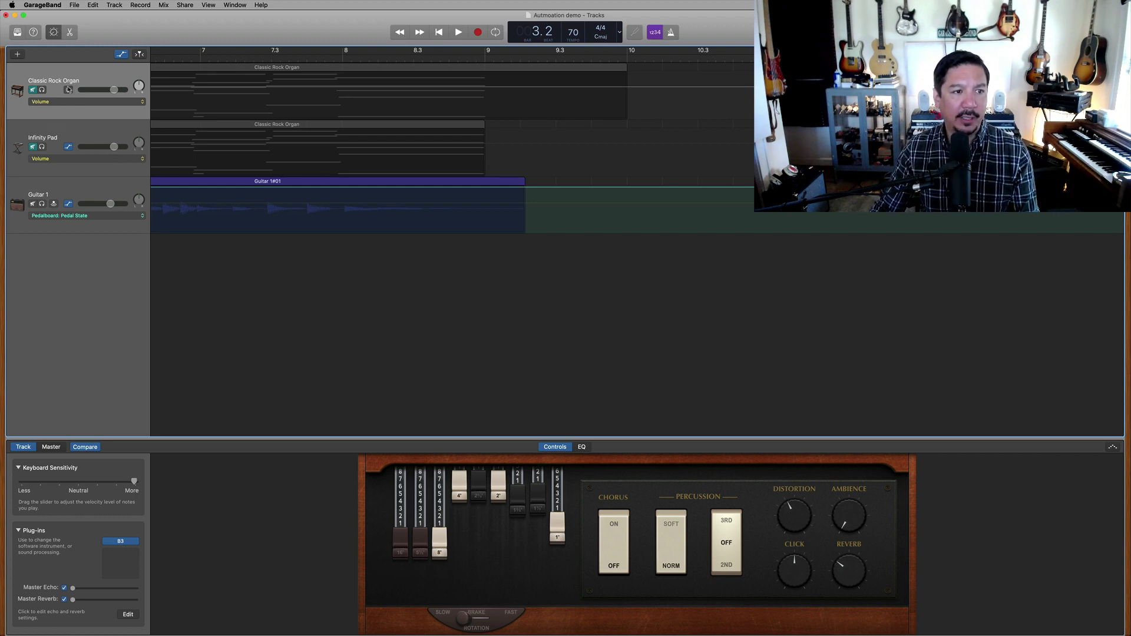
Enable volume automation on the unmuted Classic Rock Organ track and draw a fade from bar 8 down to silence at bar 9
click(68, 90)
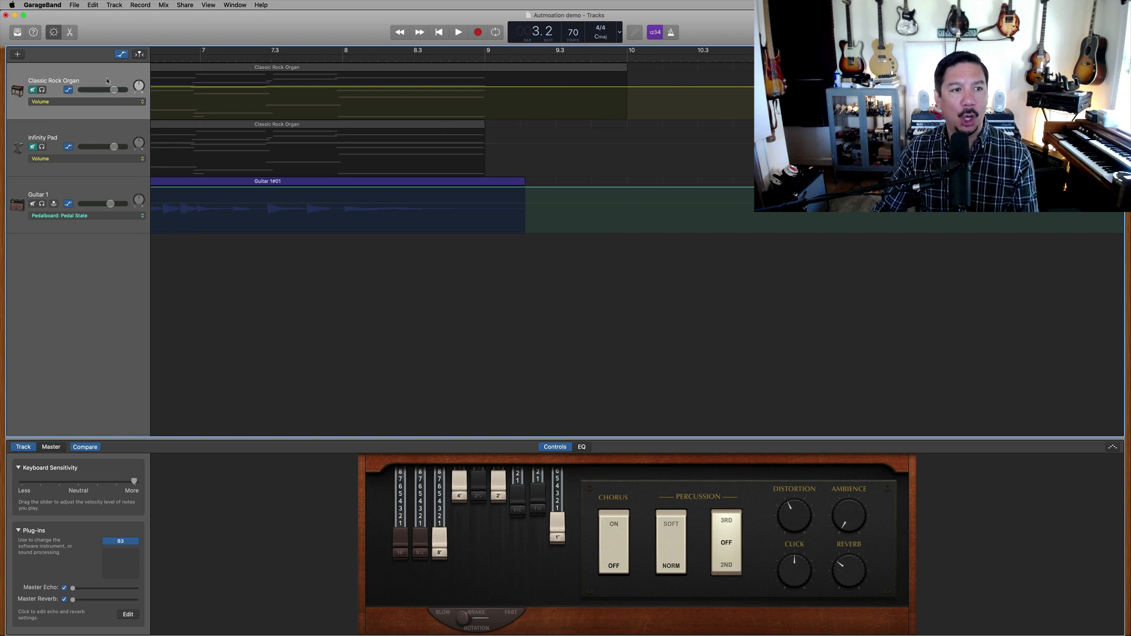
click(82, 109)
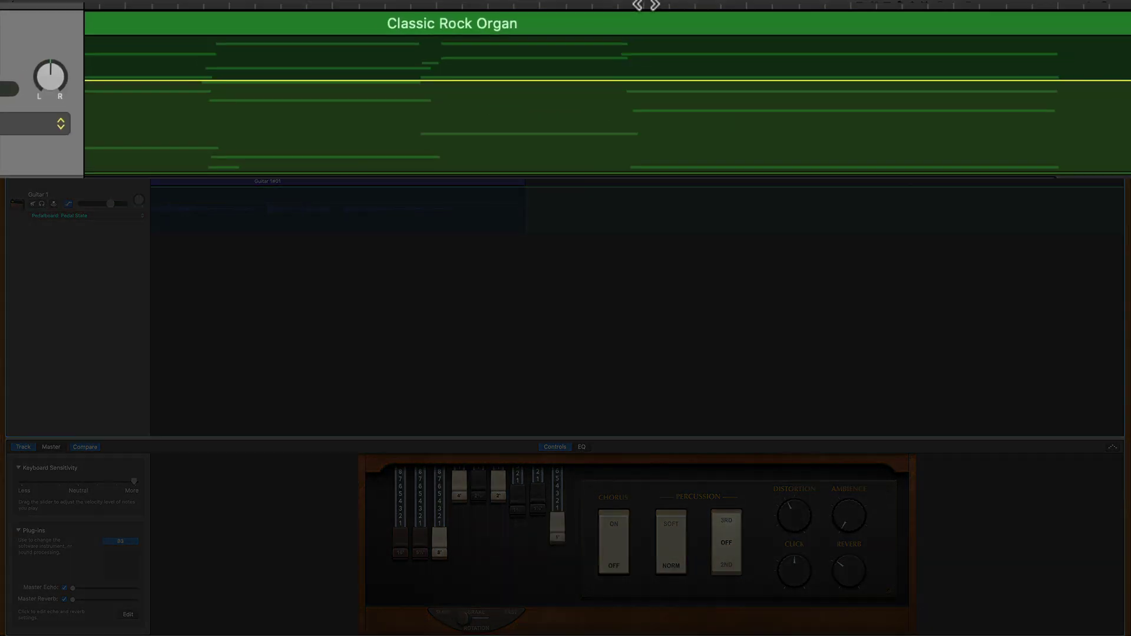
click(646, 86)
click(1098, 85)
drag(1098, 86, 1098, 186)
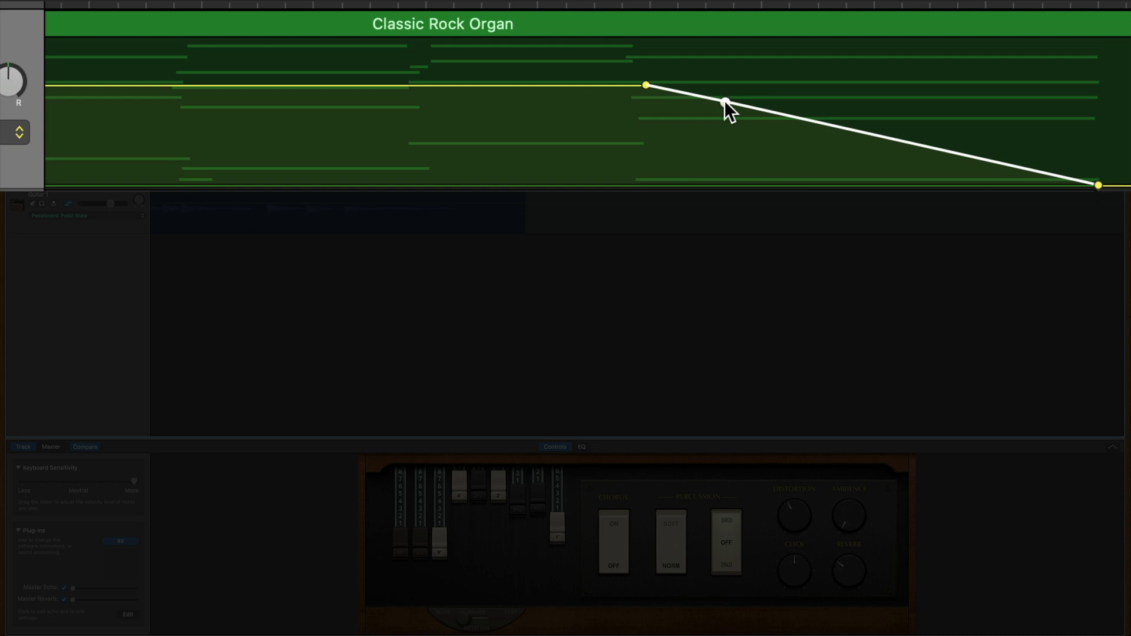
Shape the organ's volume fade into a gradual curve with three intermediate points and play it back
drag(725, 101, 778, 103)
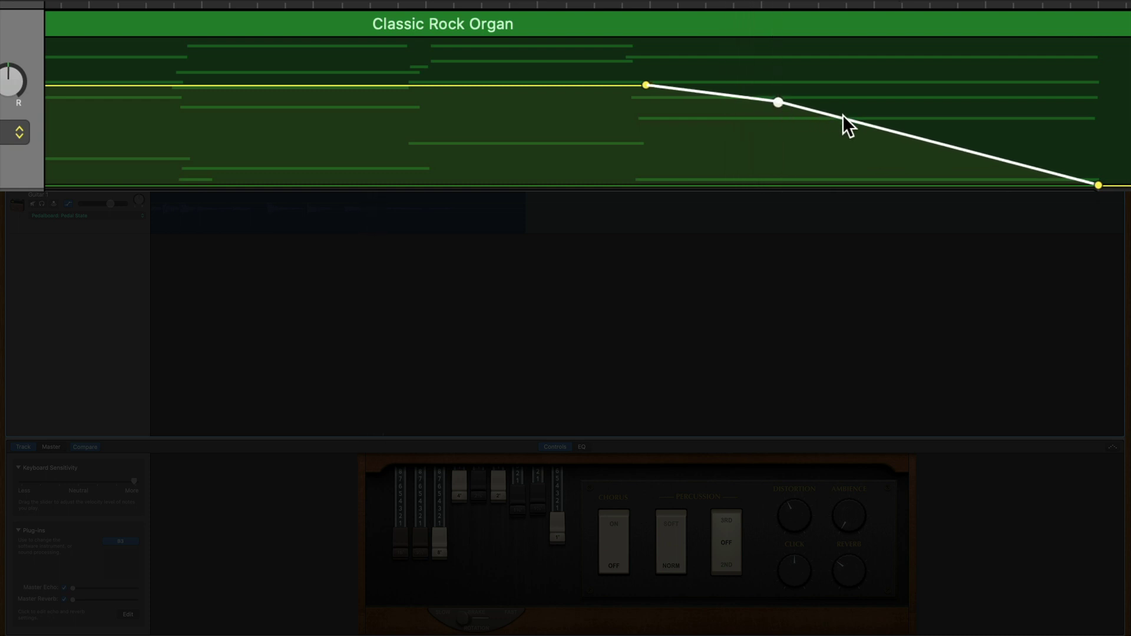
drag(850, 121, 936, 139)
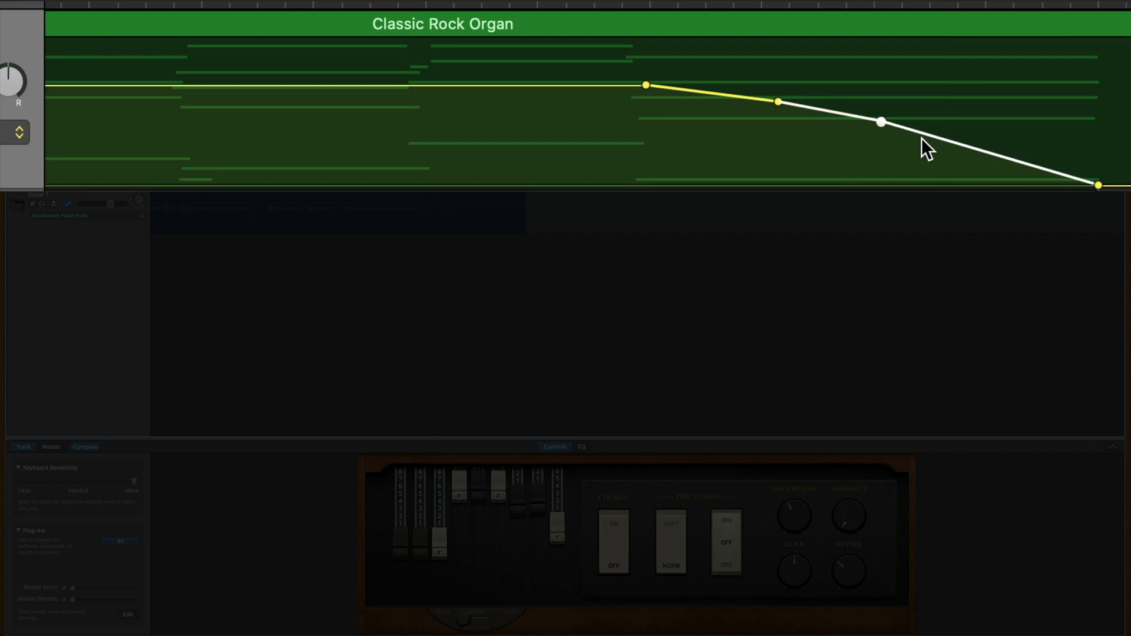
click(958, 145)
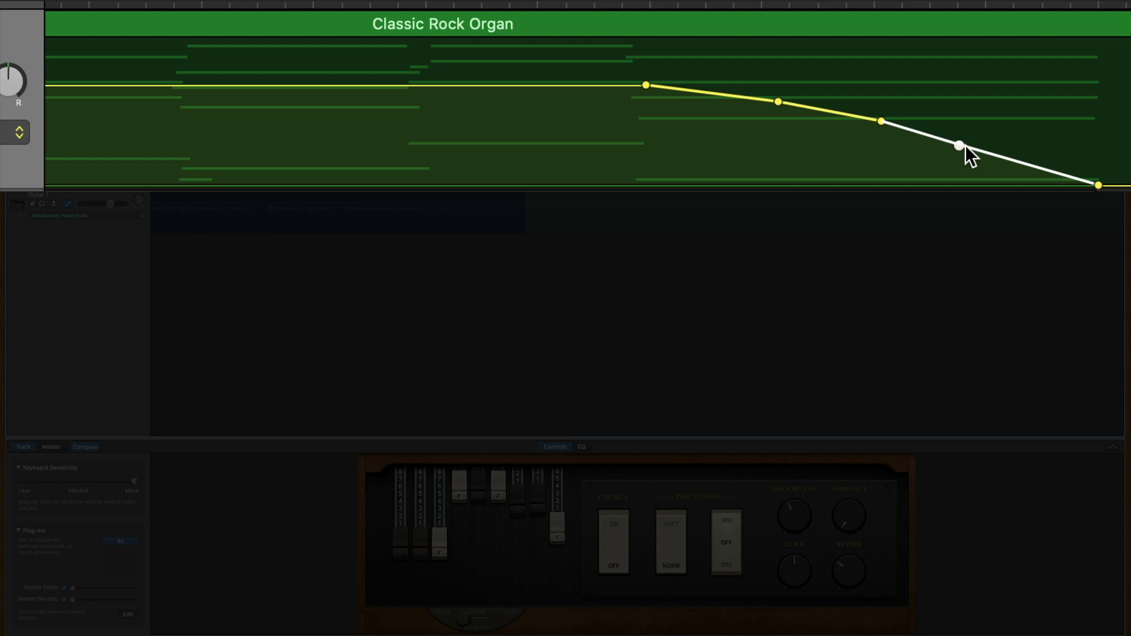
drag(959, 145, 971, 145)
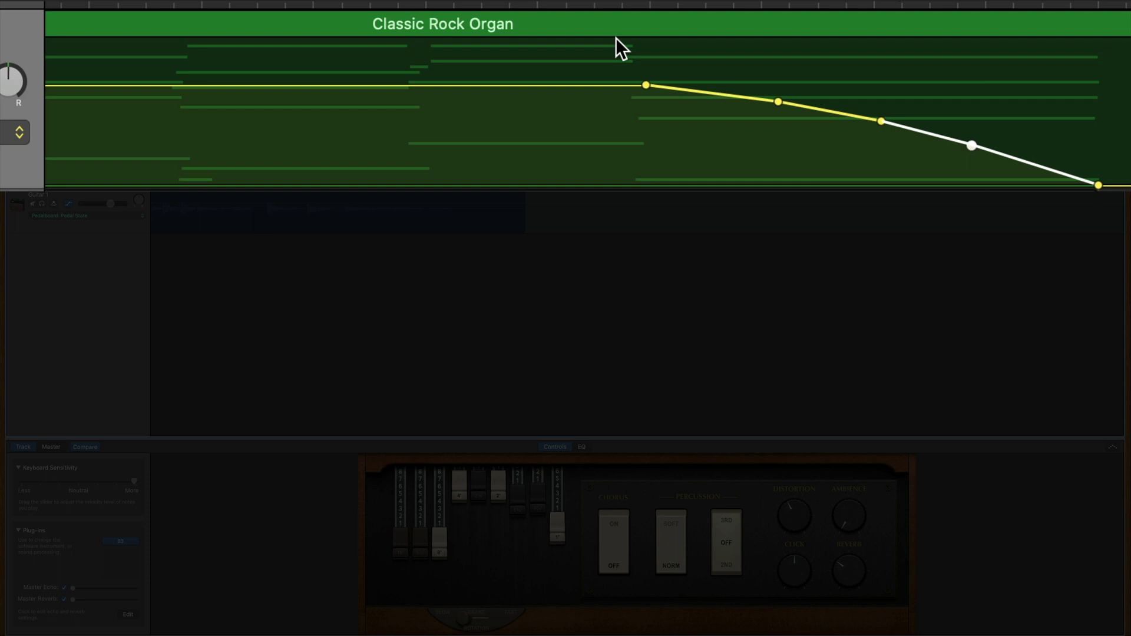
click(595, 5)
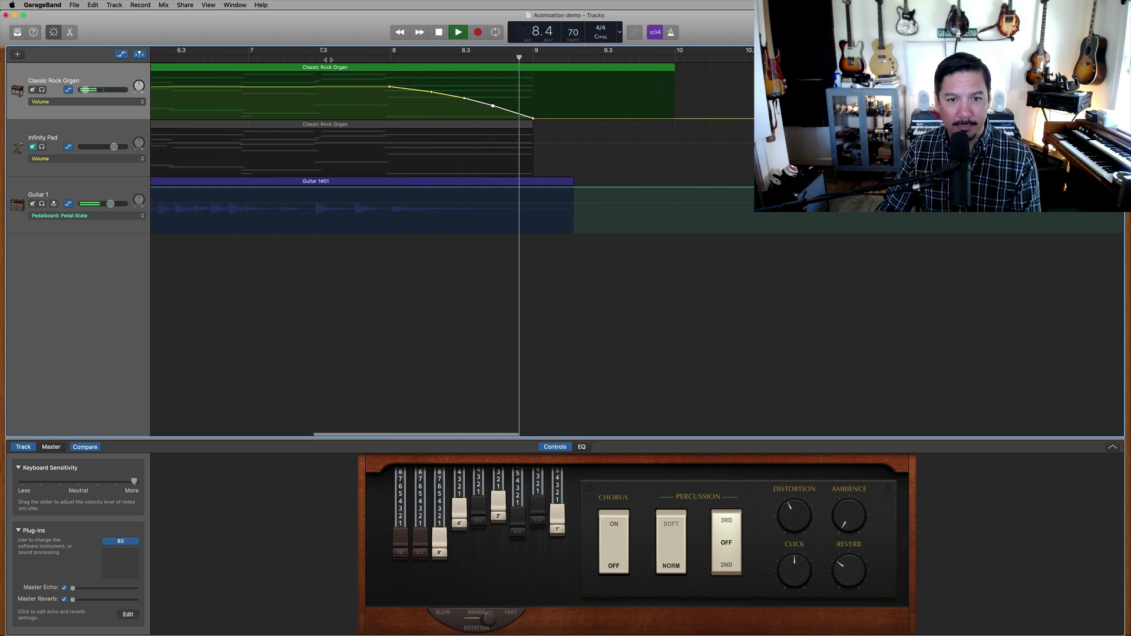
key(space)
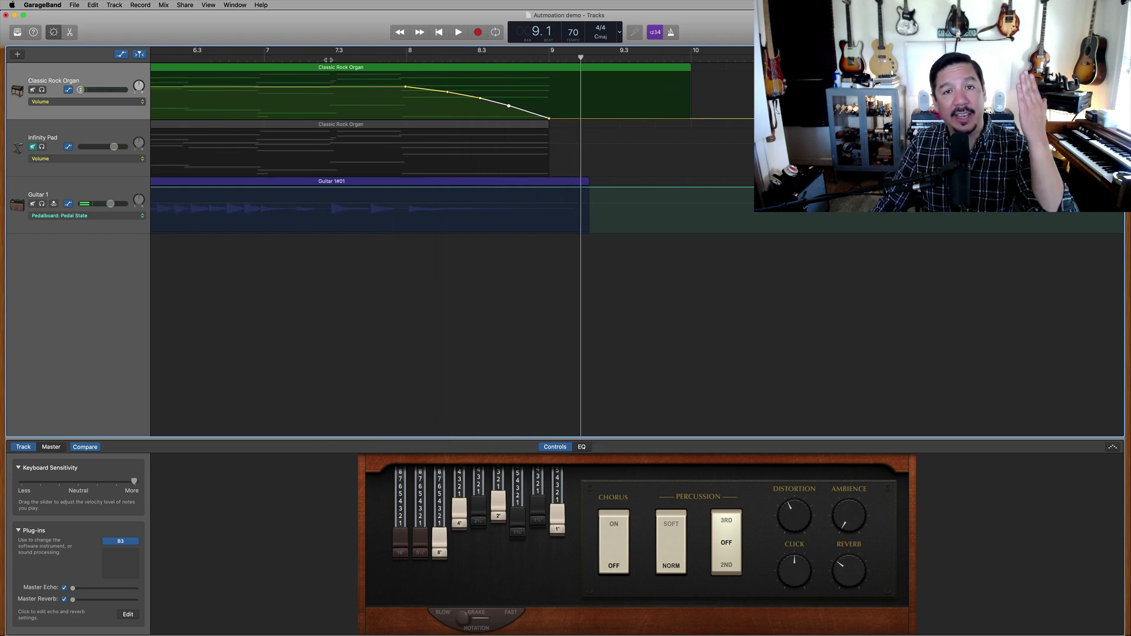